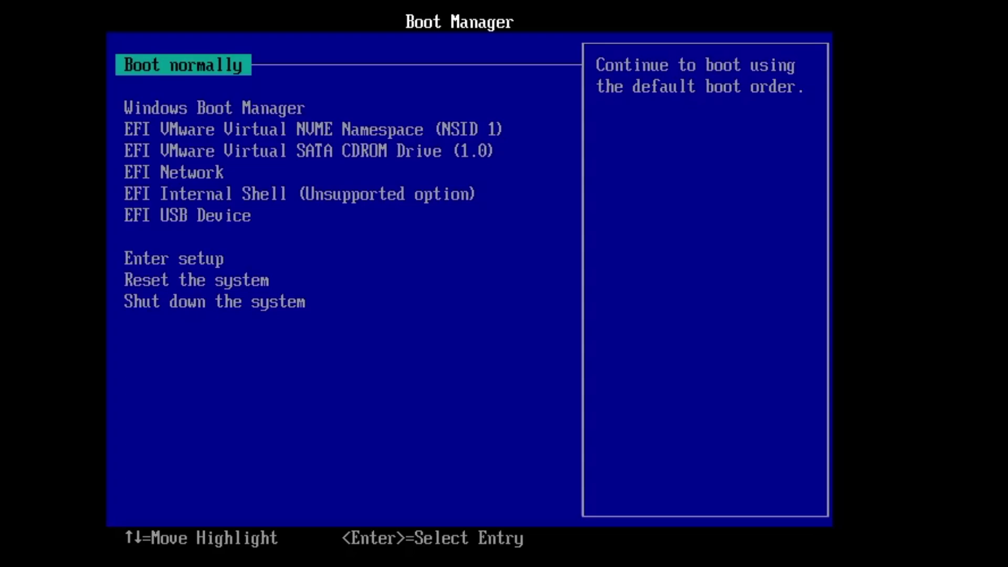
# Step: Boot the virtual machine from the EFI USB Device
pyautogui.press('Down')
pyautogui.press('Down')
pyautogui.press('Down')
pyautogui.press('Down')
pyautogui.press('Down')
pyautogui.press('Down')
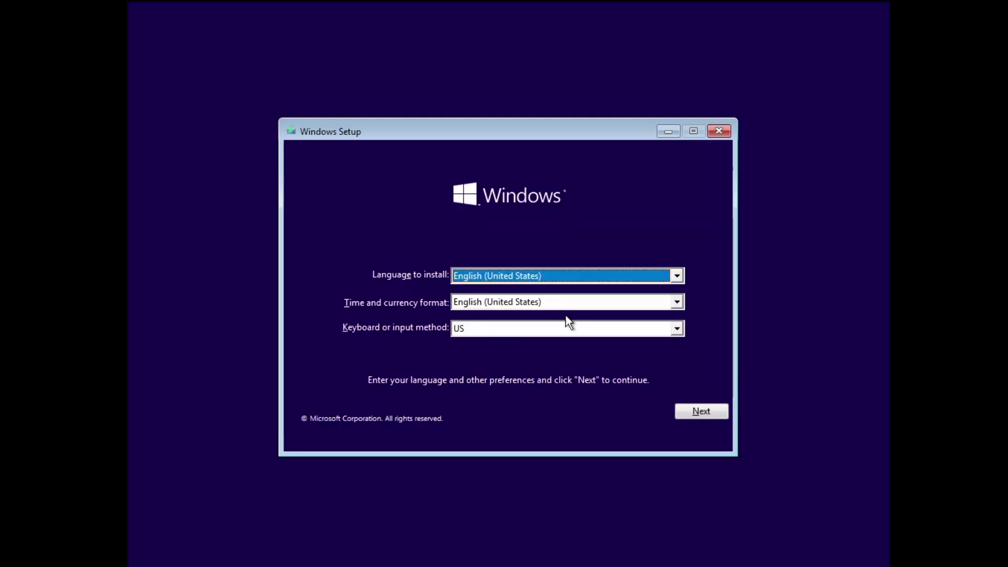
# Step: Keep English (United States) preferences, start the installation, and skip the product key
pyautogui.click(695, 411)
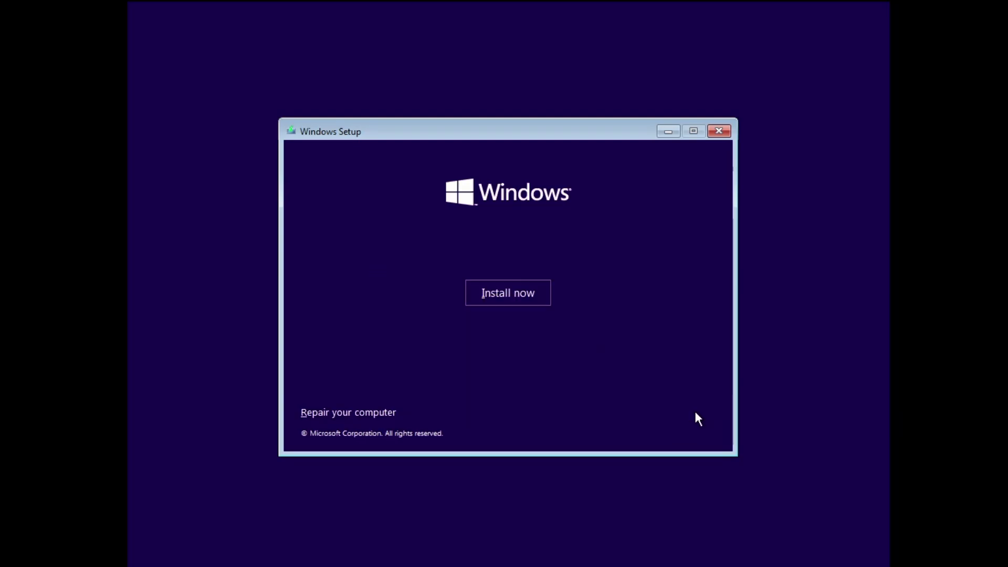
pyautogui.click(530, 306)
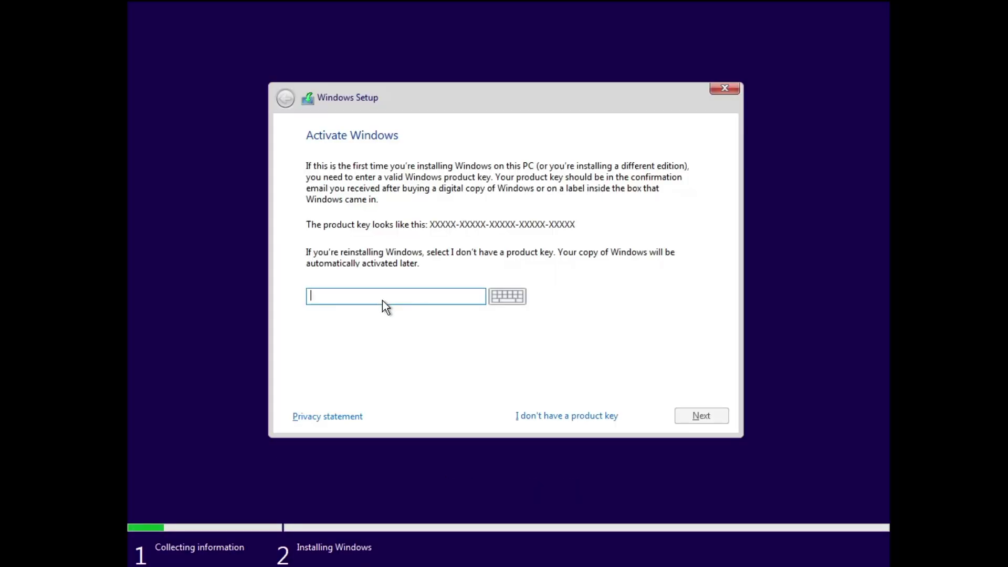
pyautogui.click(546, 417)
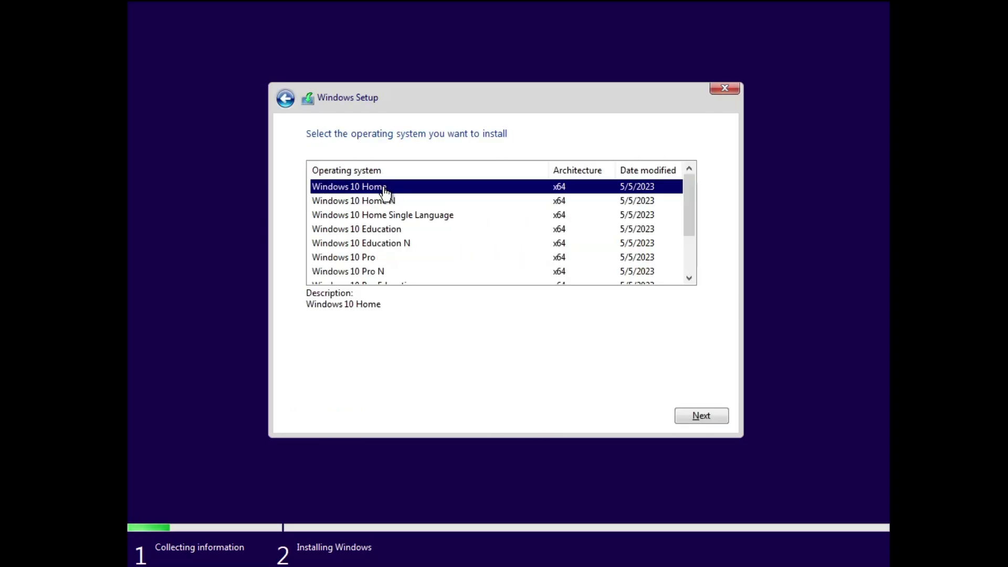
# Step: Choose the Windows 10 Pro edition and accept the license terms
pyautogui.click(373, 257)
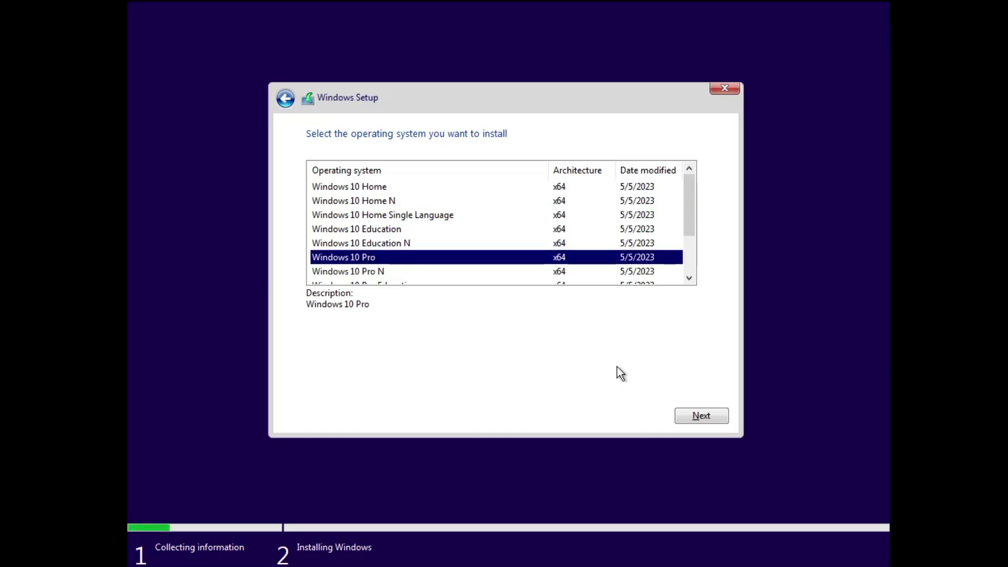
pyautogui.click(697, 419)
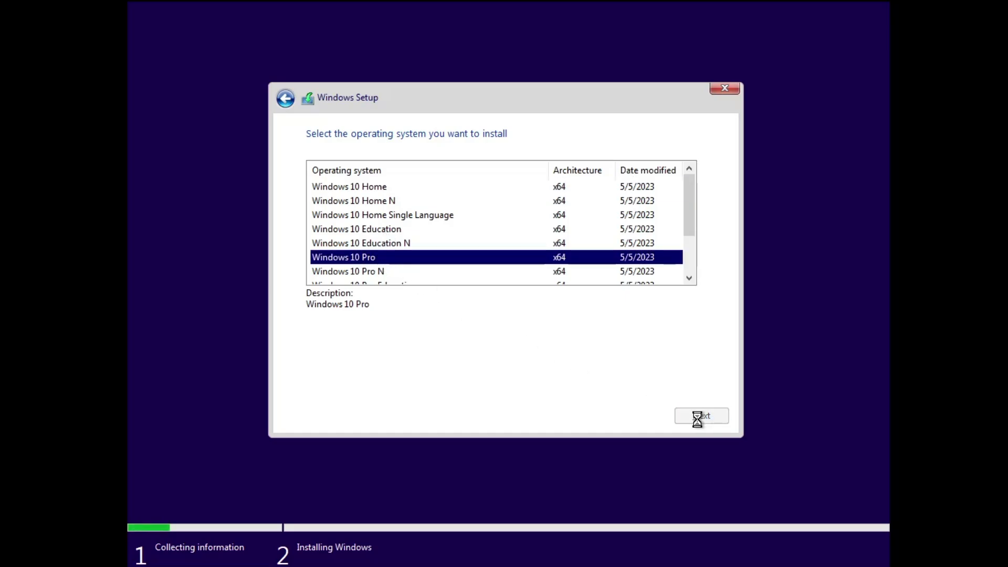
pyautogui.click(394, 381)
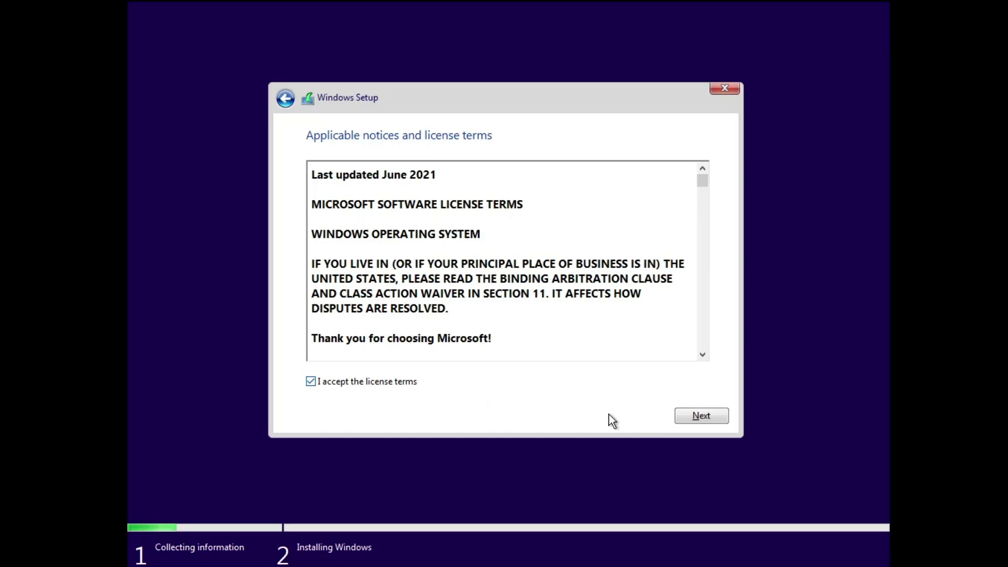
pyautogui.click(684, 417)
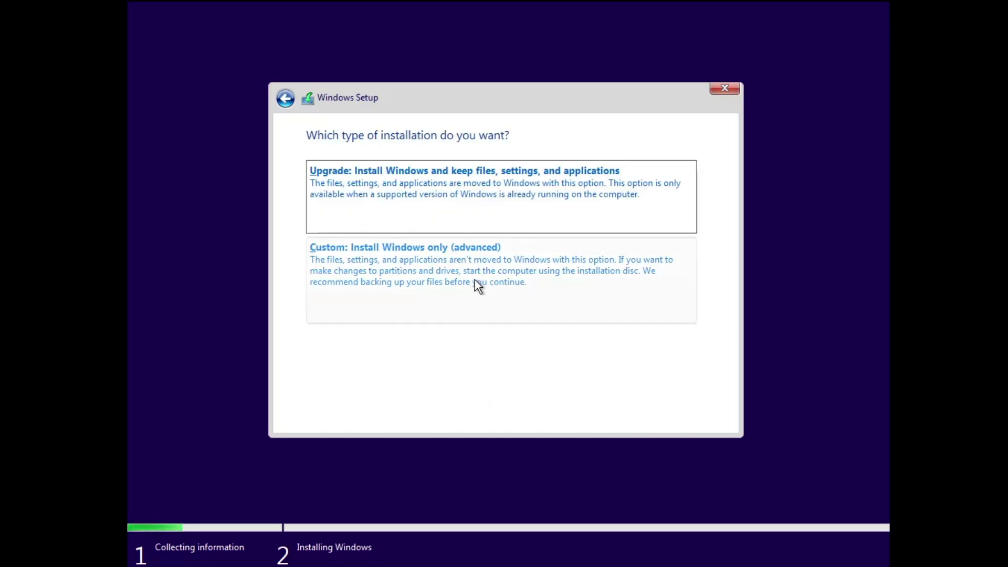
# Step: Choose a custom install targeting Drive 0 Partition 3, the 63.2 GB primary partition
pyautogui.click(449, 278)
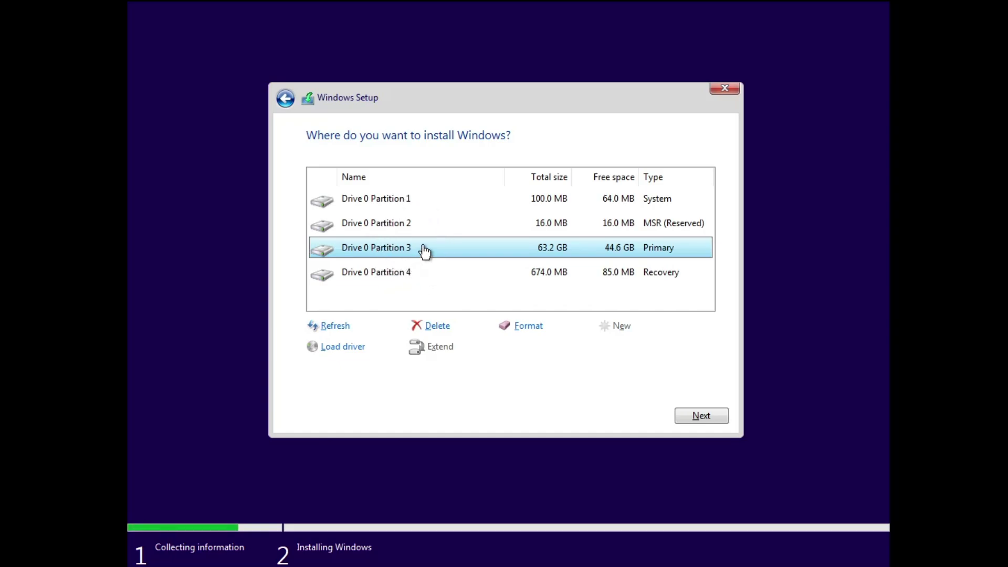
pyautogui.click(406, 206)
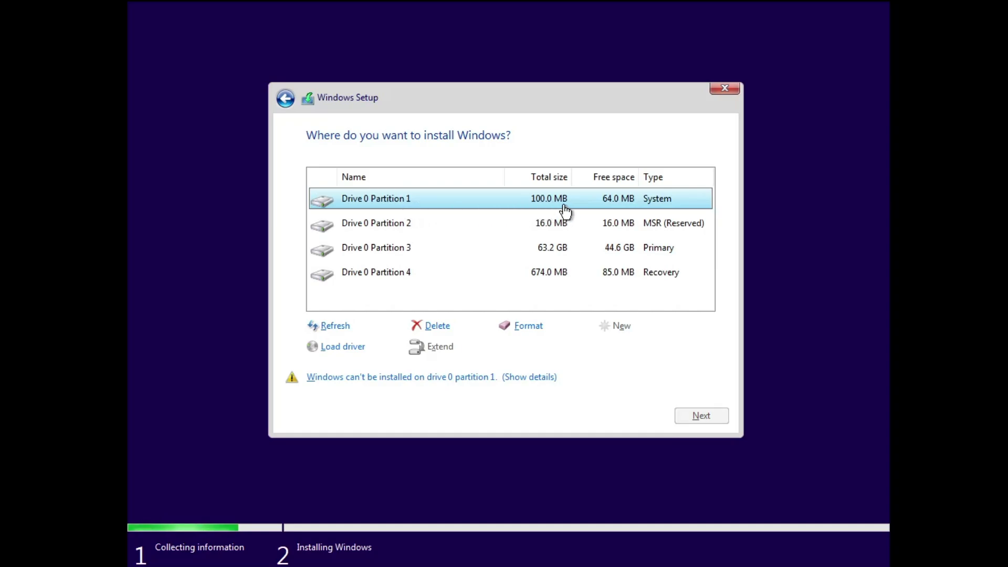
pyautogui.click(549, 223)
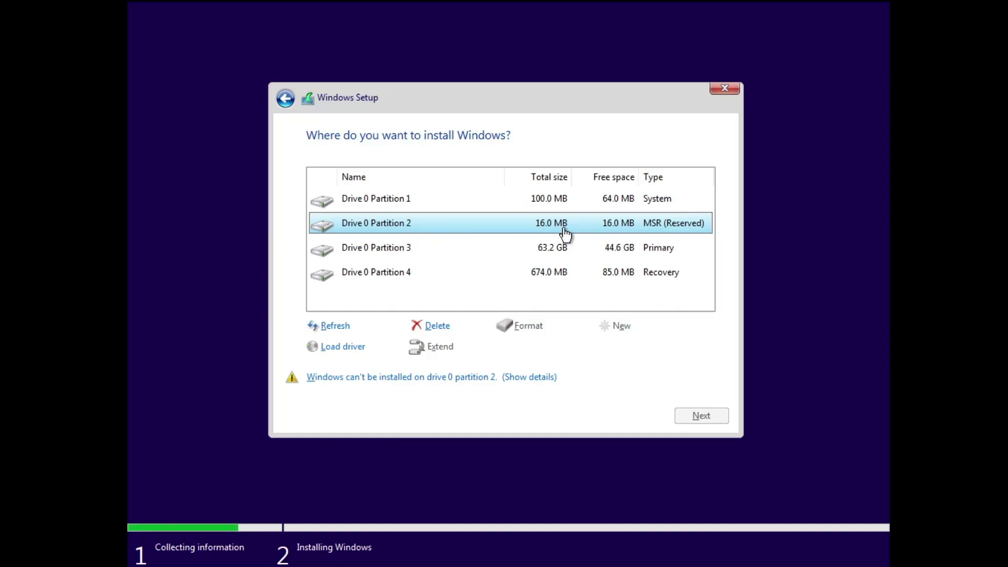
pyautogui.click(389, 246)
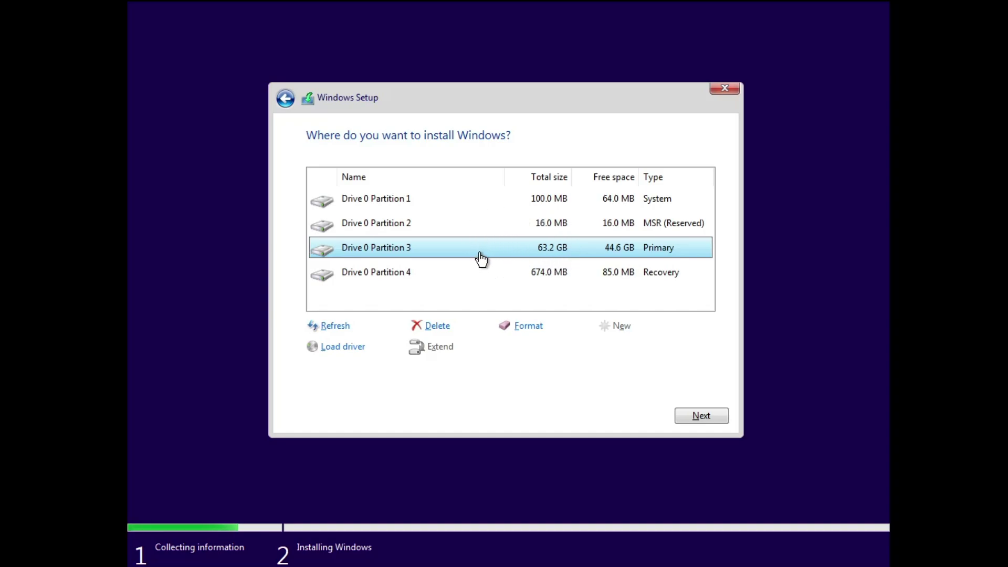
# Step: Install onto Drive 0 Partition 3, agreeing to move the old files into Windows.old
pyautogui.click(707, 418)
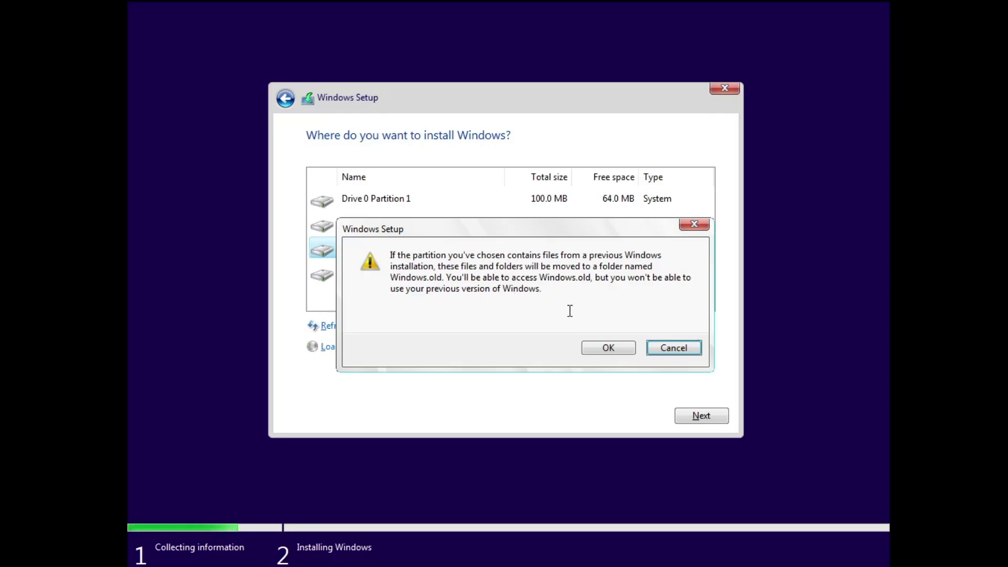
pyautogui.click(601, 346)
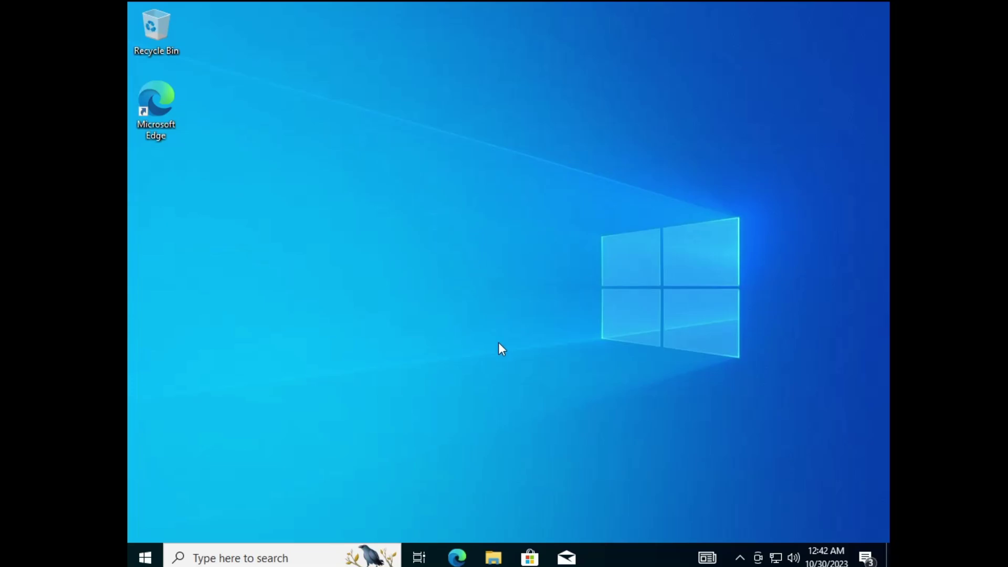
# Step: In File Explorer, go through This PC into Local Disk (C:)
pyautogui.click(498, 545)
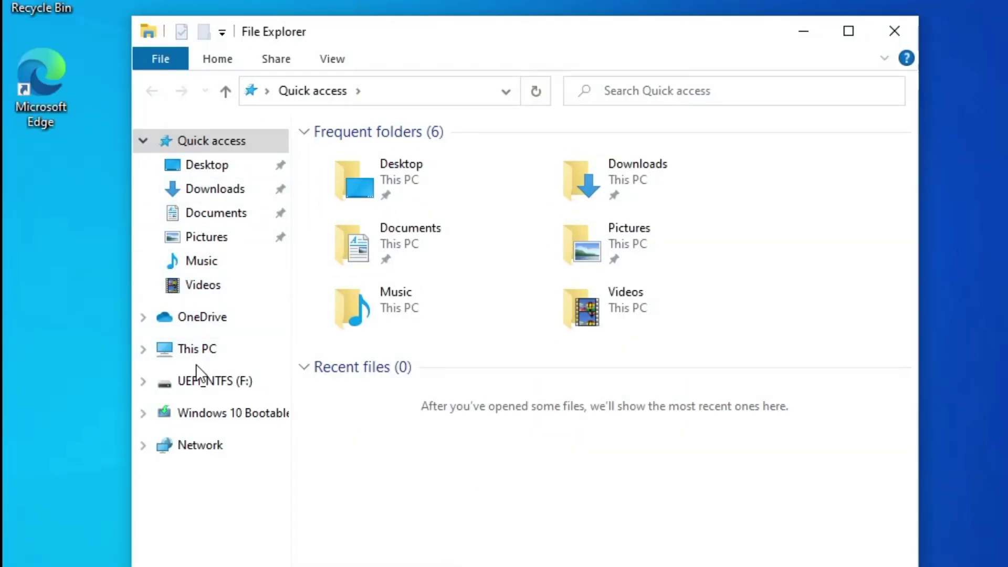
pyautogui.click(207, 348)
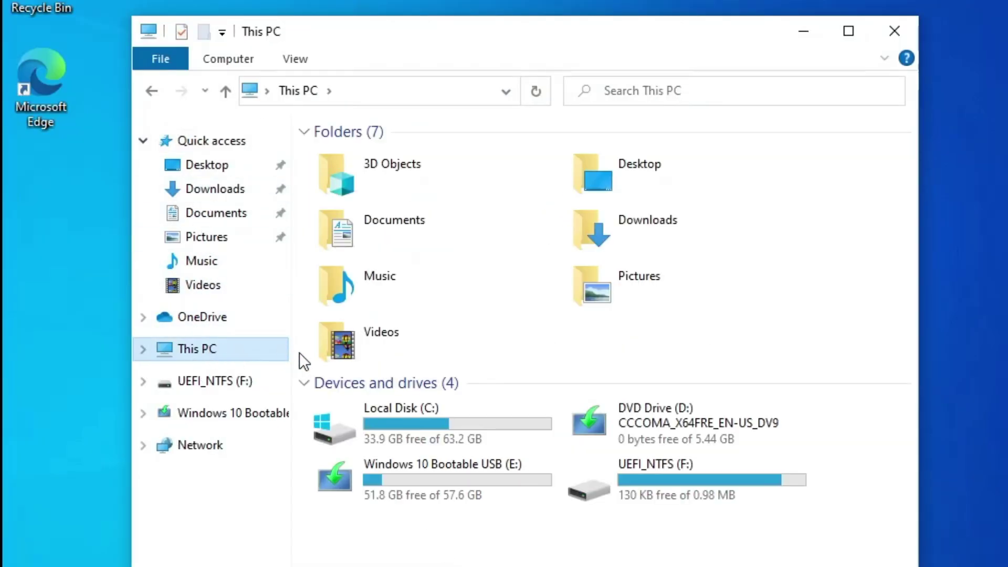
pyautogui.doubleClick(395, 422)
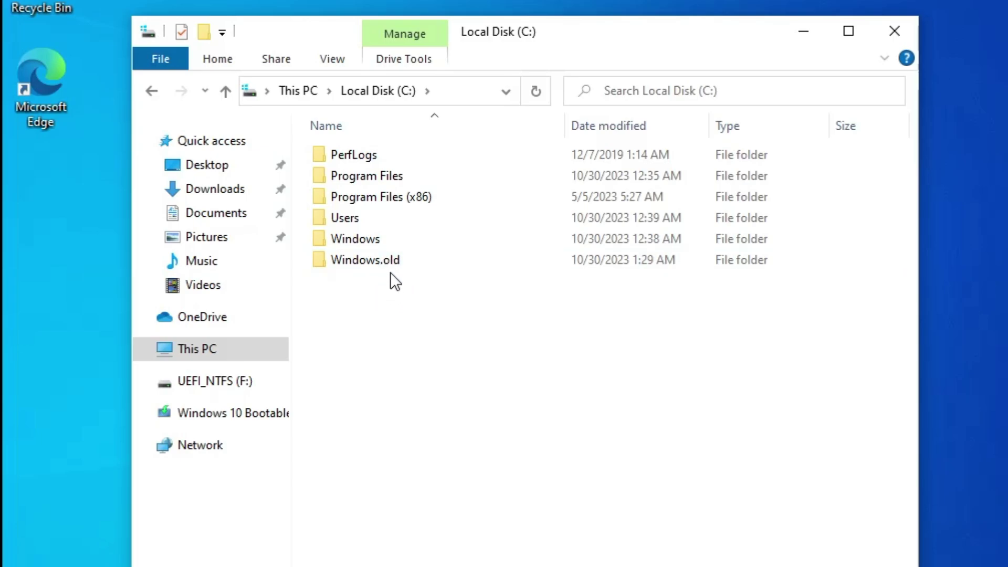
pyautogui.doubleClick(385, 264)
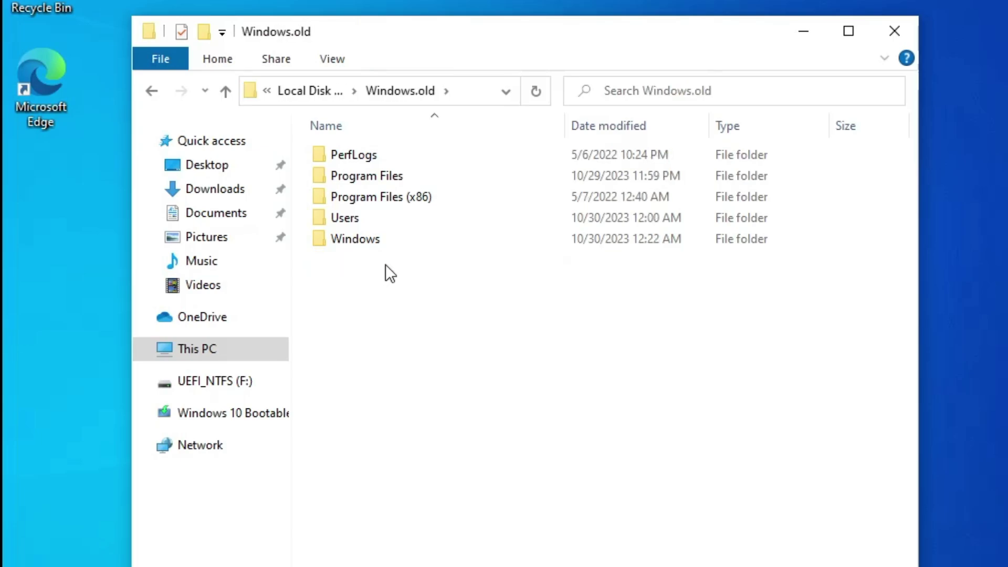
pyautogui.click(152, 91)
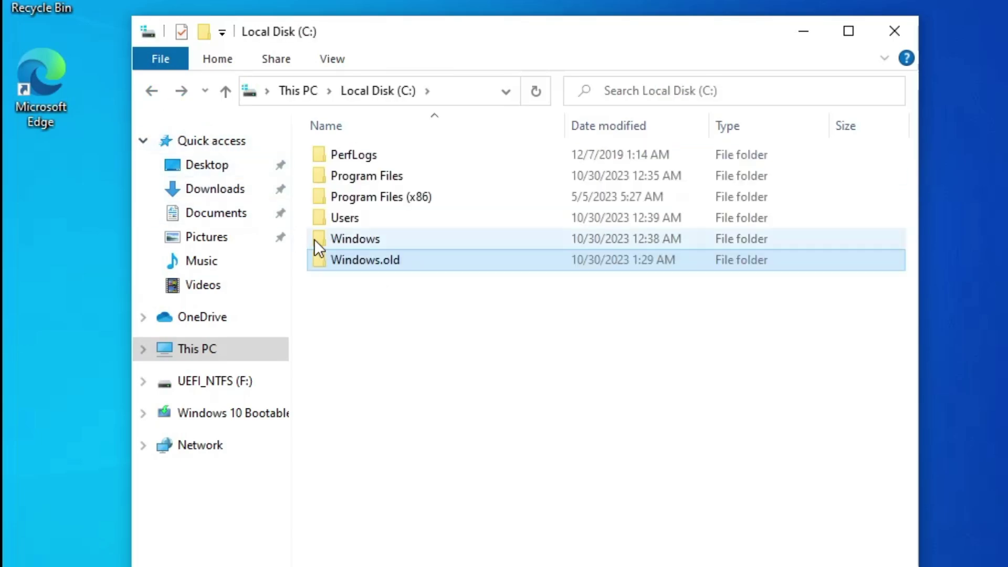
pyautogui.doubleClick(373, 260)
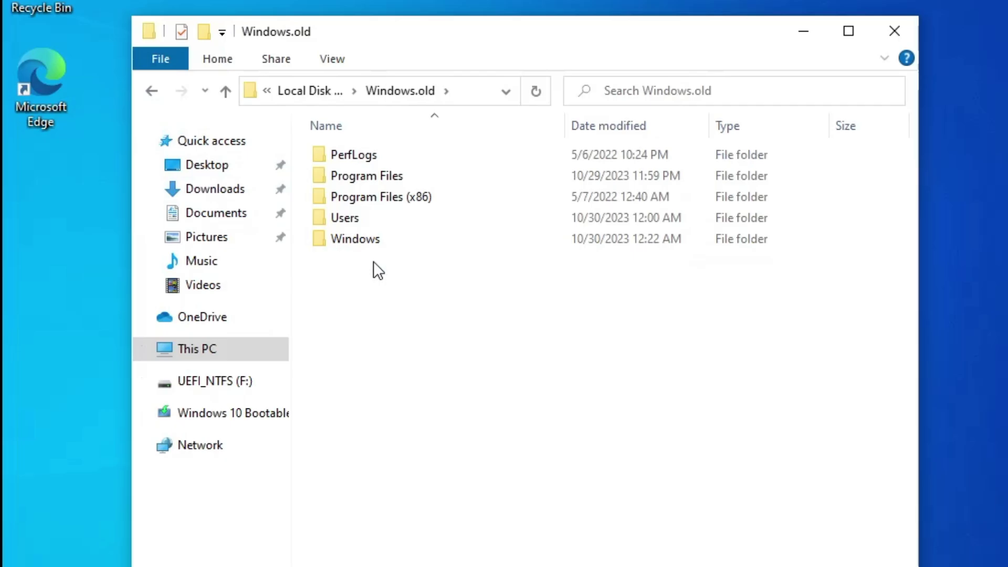
pyautogui.doubleClick(355, 219)
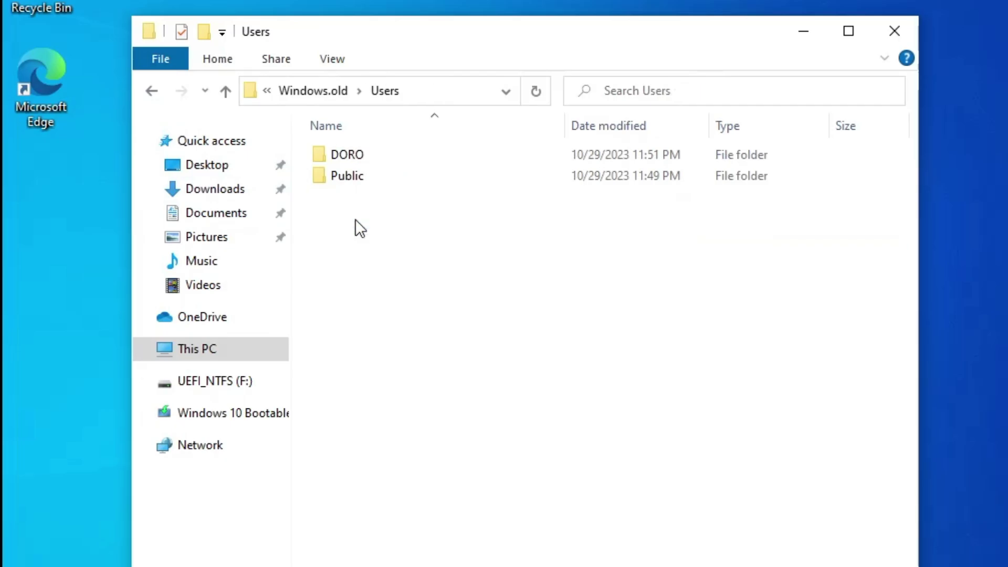
pyautogui.doubleClick(359, 159)
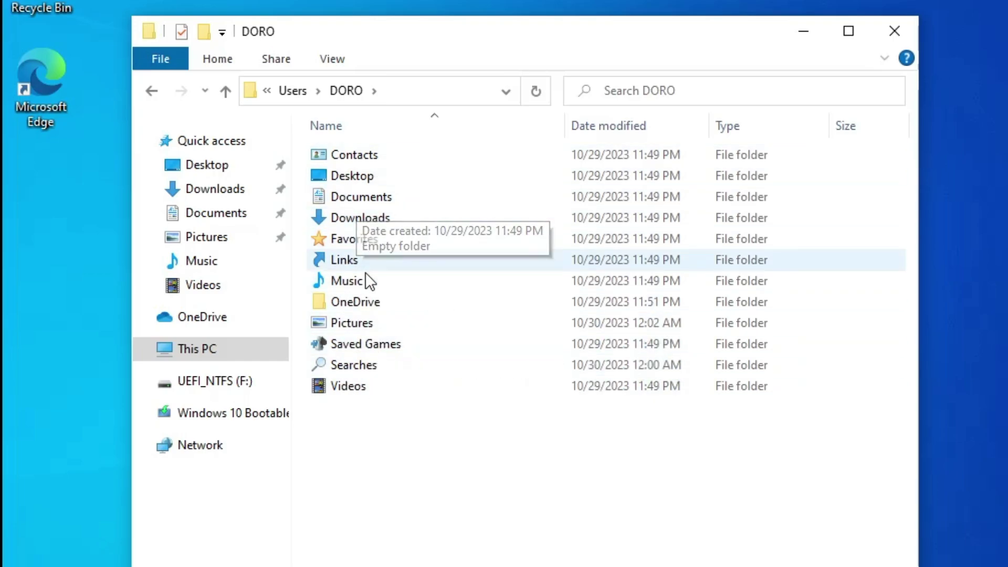
pyautogui.click(145, 91)
pyautogui.click(152, 90)
pyautogui.click(151, 91)
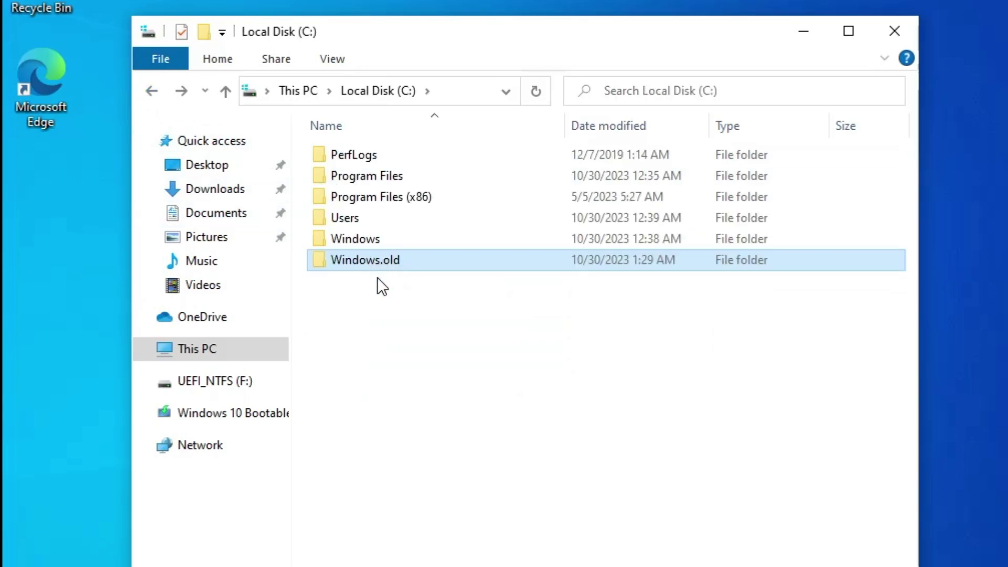